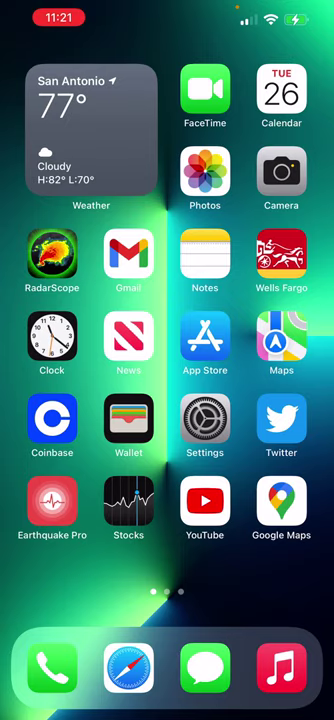
left_click_drag(290, 8, 290, 400)
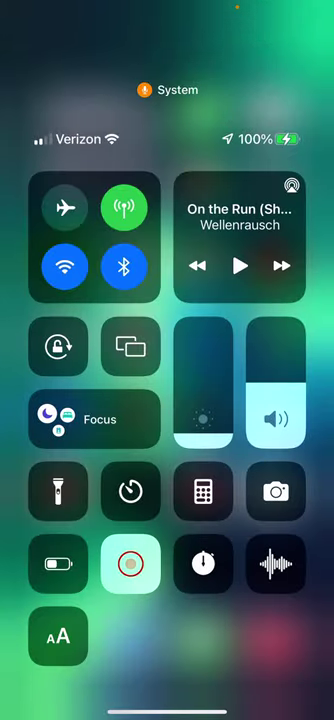
left_click_drag(167, 700, 167, 400)
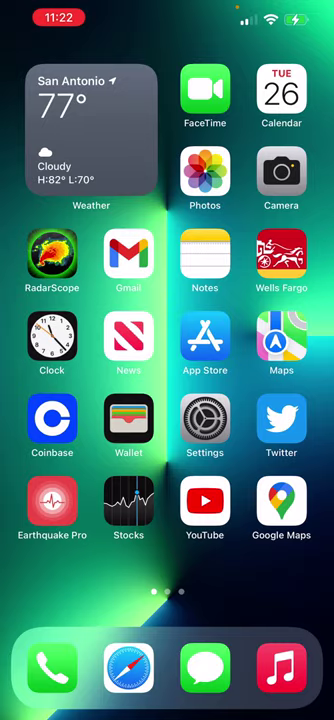
left_click_drag(290, 8, 290, 320)
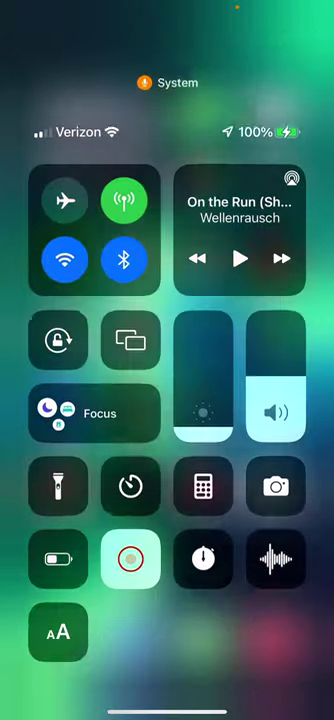
left_click_drag(167, 700, 167, 400)
left_click_drag(290, 8, 290, 320)
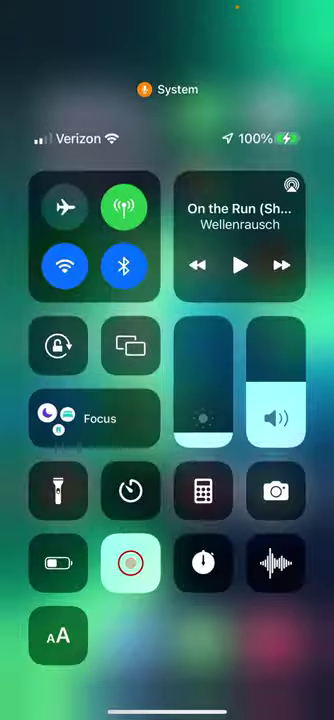
left_click_drag(167, 700, 167, 400)
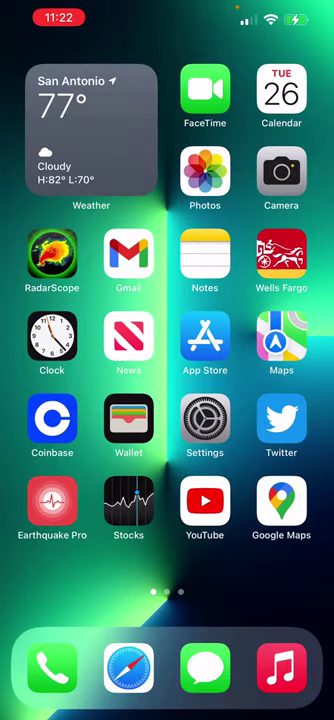